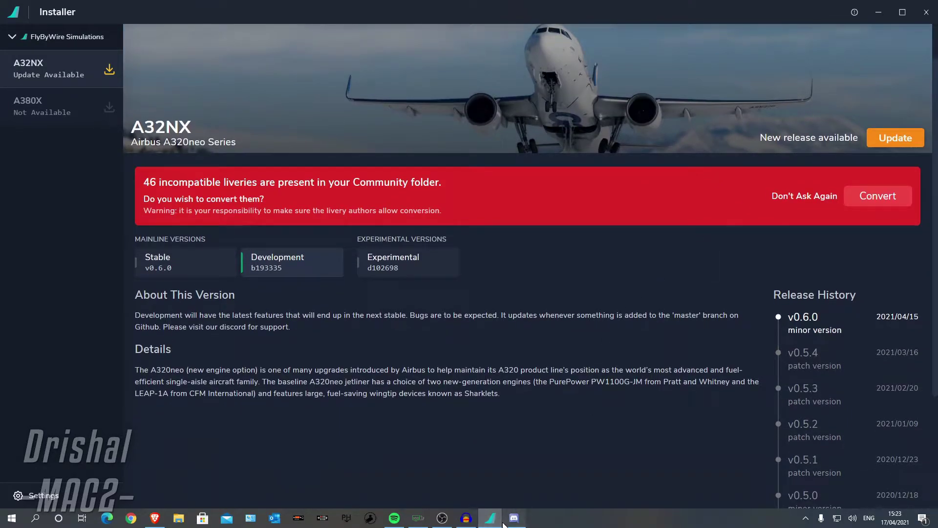
# Switch to Brave, showing the flybywiresim.com A32NX home page.
pyautogui.click(514, 517)
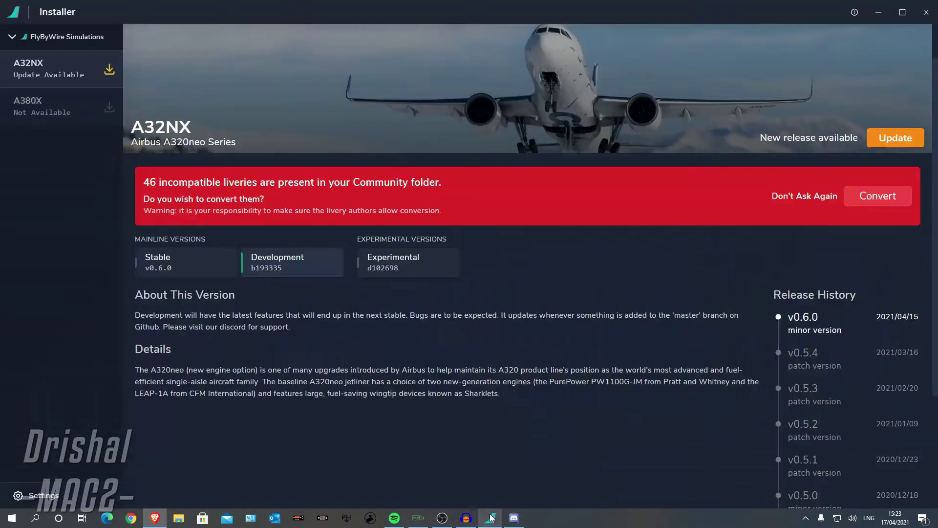
# Bring FlyByWire Installer back to the front on its A32NX page.
pyautogui.click(490, 517)
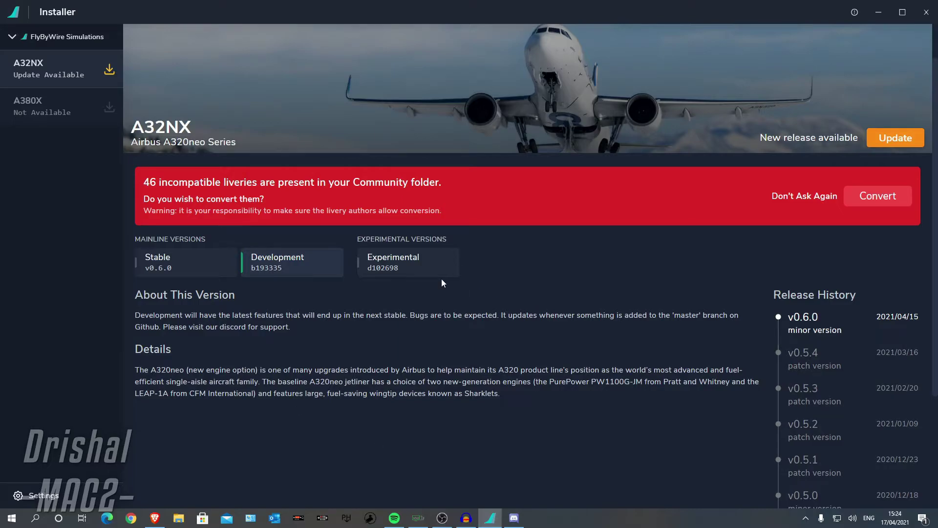
# Open General Settings and browse the install directory picker, cancelling to keep the Community folder.
pyautogui.click(48, 497)
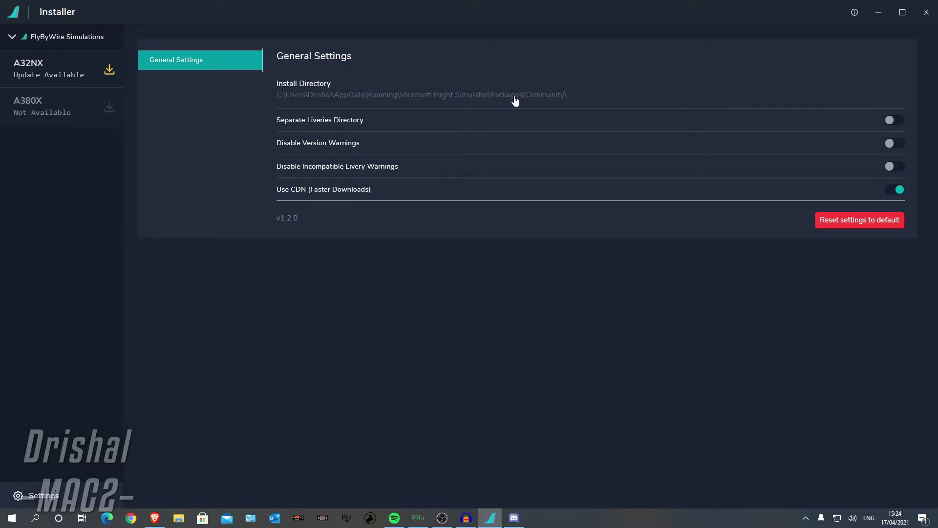
pyautogui.click(545, 98)
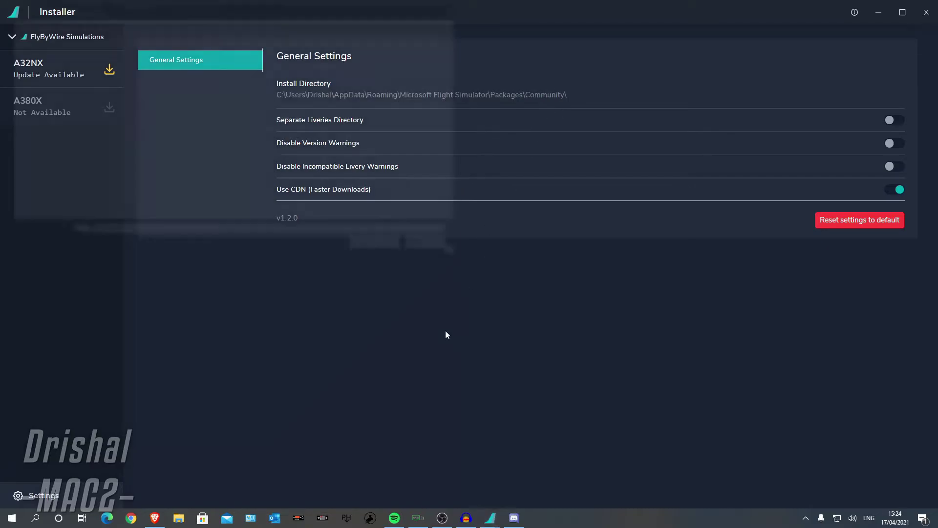
pyautogui.scroll(-12, 180, 137)
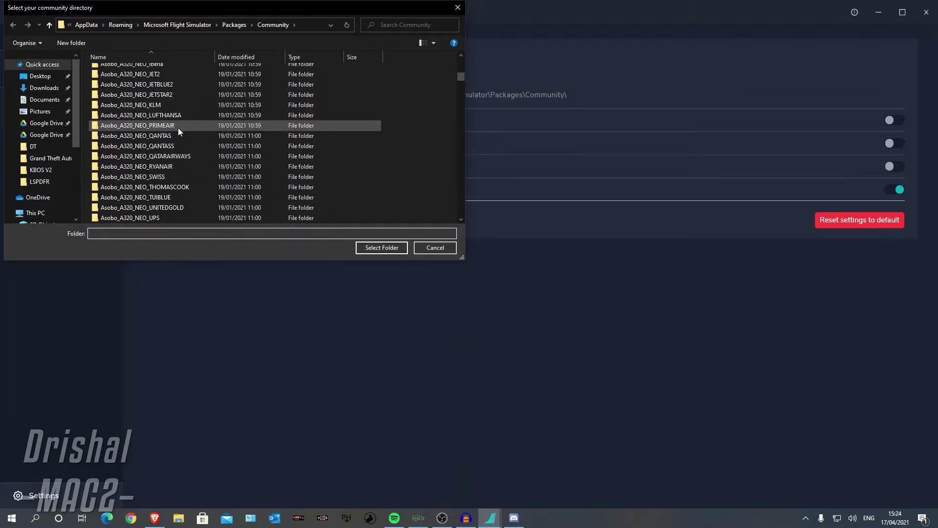
pyautogui.scroll(12, 186, 160)
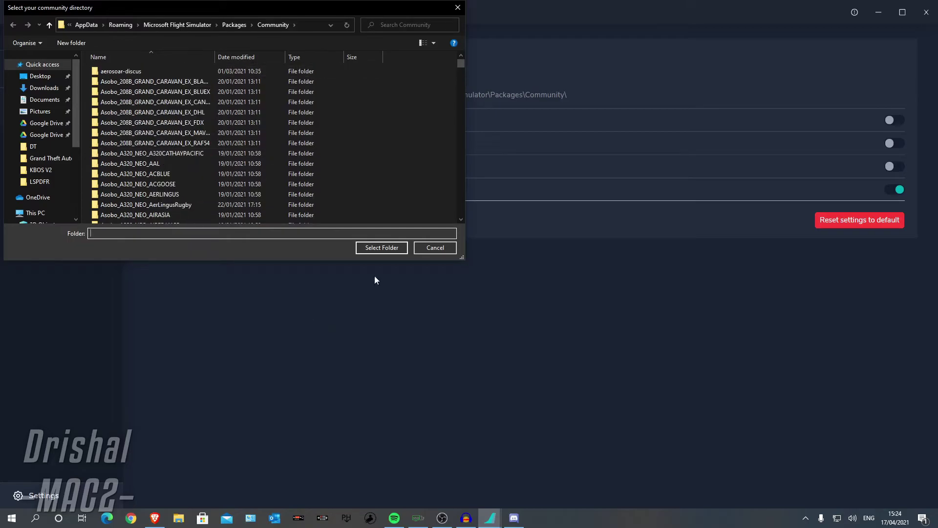
pyautogui.scroll(-3, 176, 169)
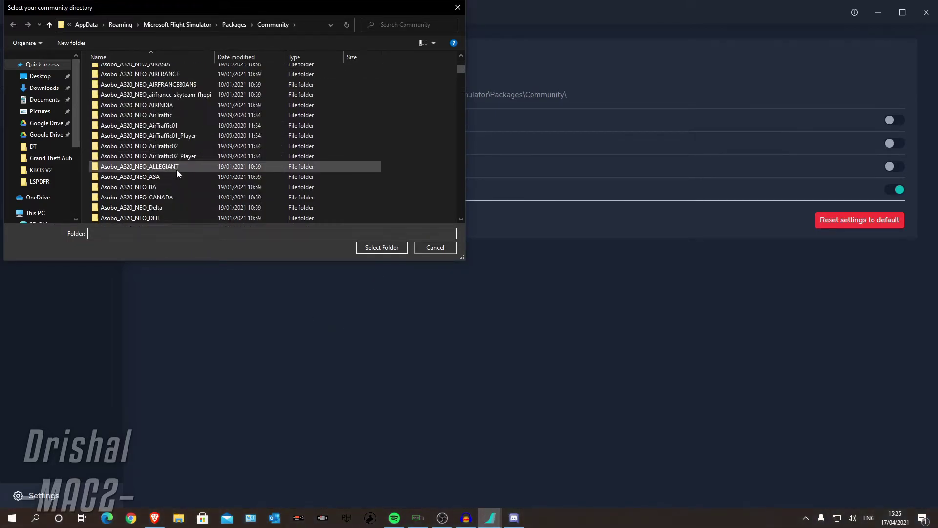
pyautogui.scroll(3, 179, 167)
pyautogui.scroll(-20, 177, 165)
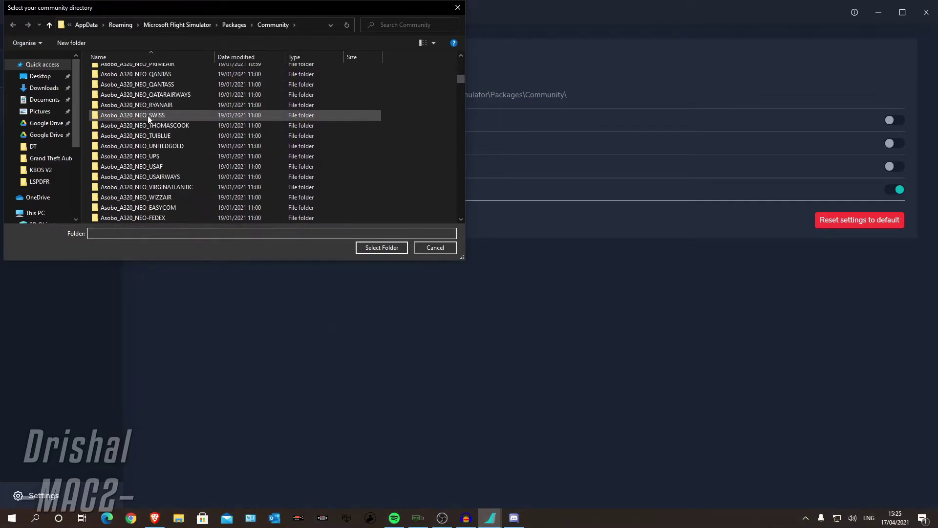
pyautogui.scroll(-20, 176, 163)
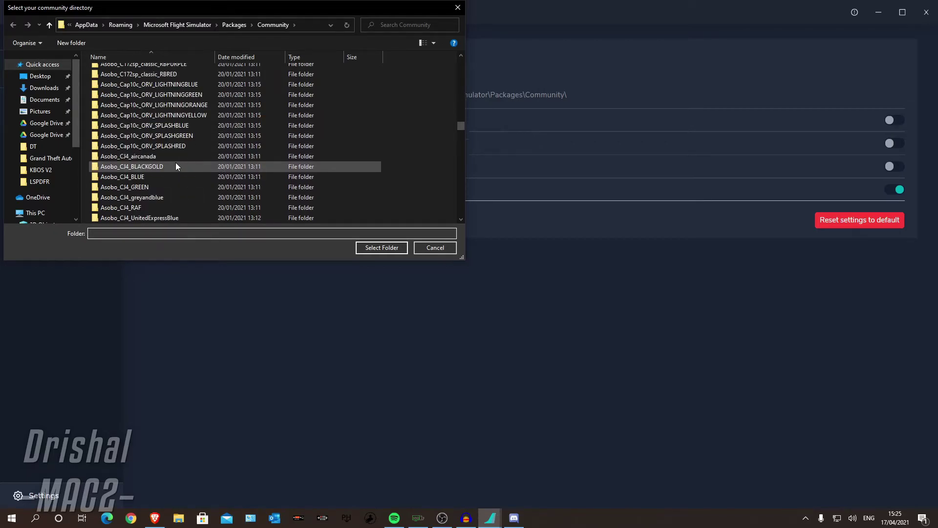
pyautogui.scroll(-10, 175, 166)
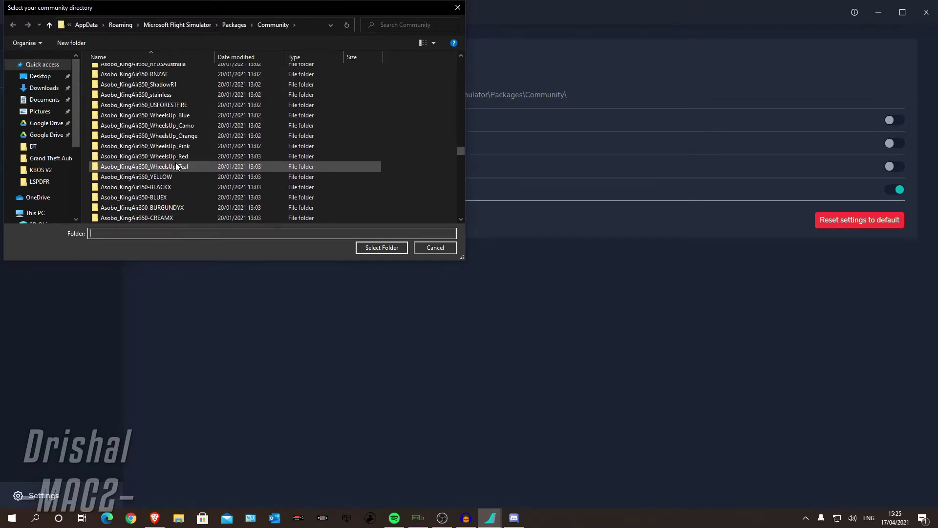
pyautogui.click(417, 249)
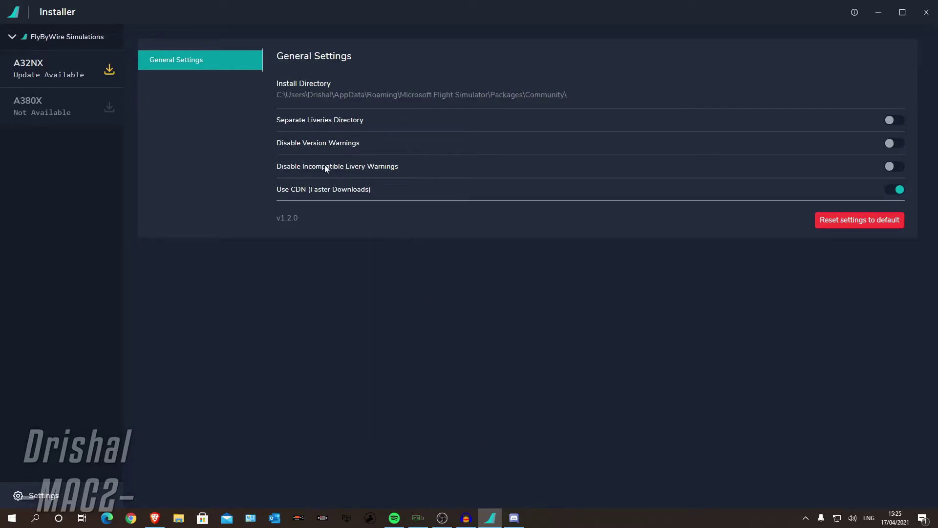
pyautogui.click(517, 514)
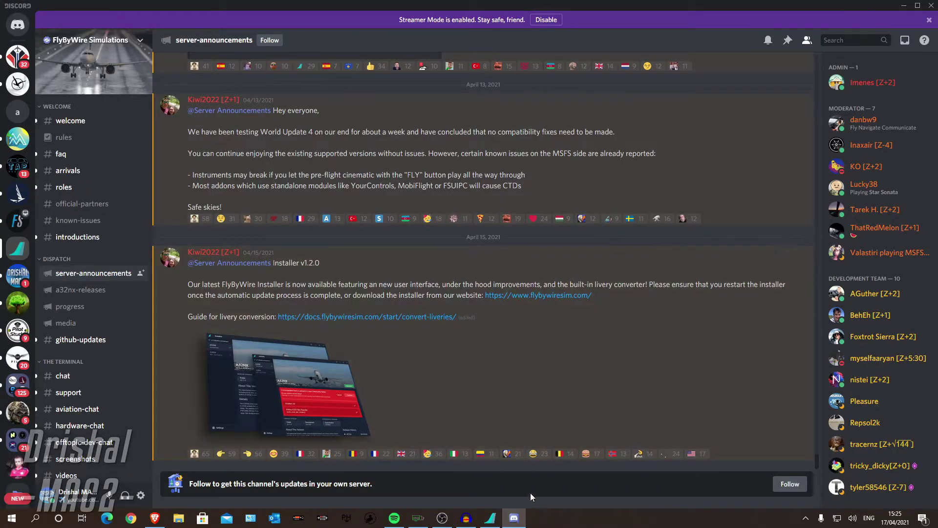
pyautogui.click(496, 516)
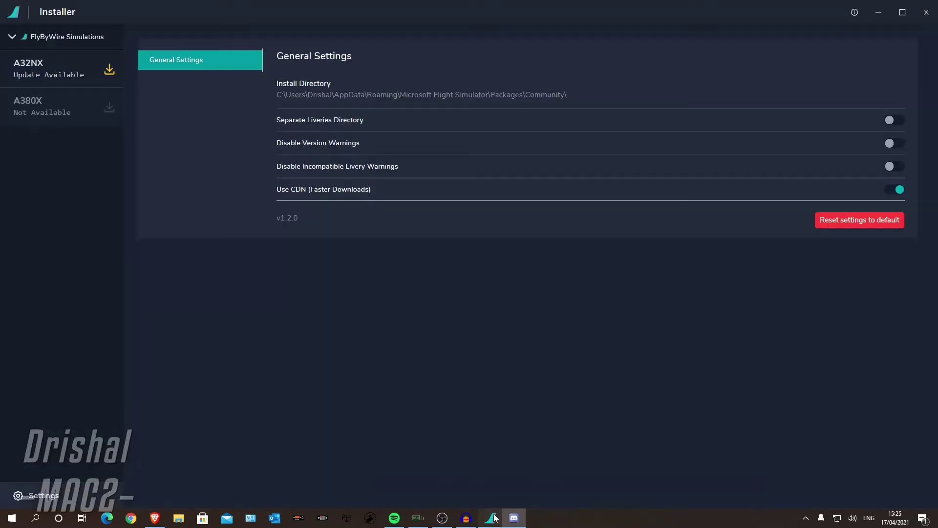
# Collapse and re-expand the FlyByWire Simulations sidebar group and reopen the A32NX page.
pyautogui.click(12, 37)
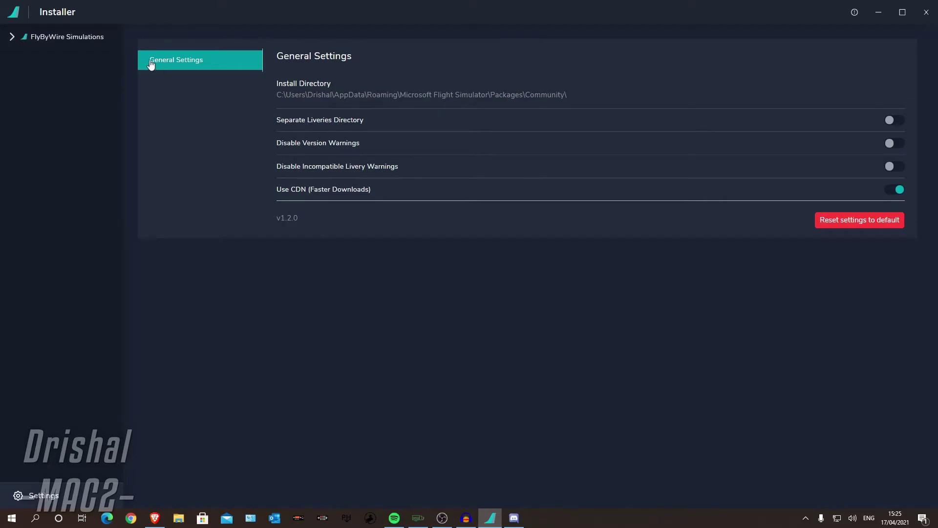
pyautogui.click(15, 38)
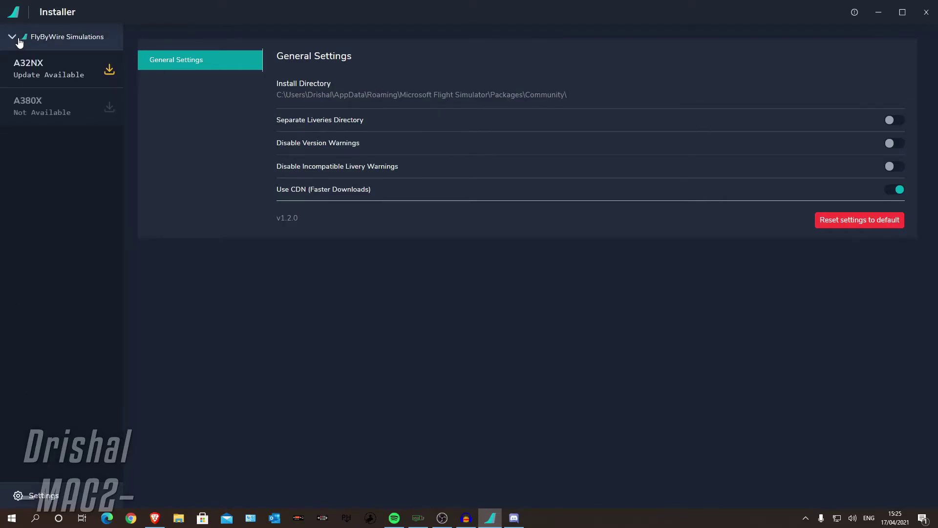
pyautogui.click(49, 69)
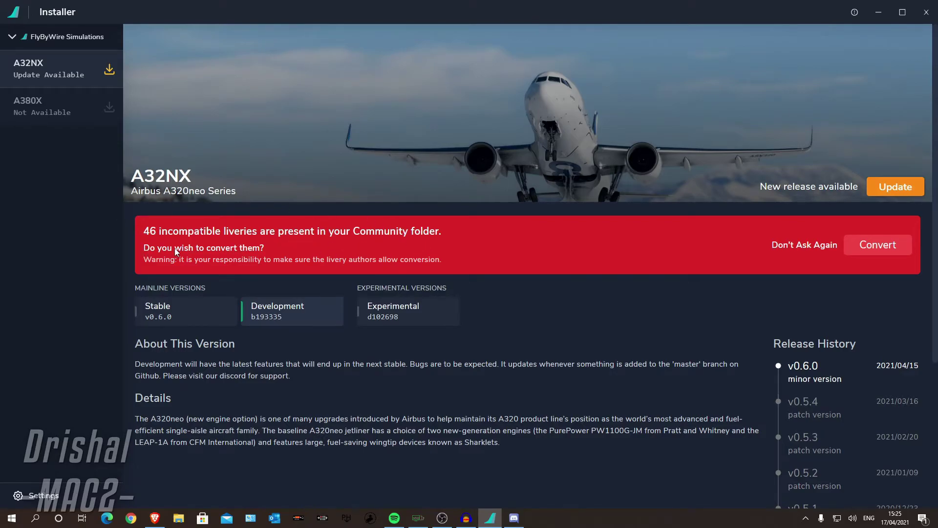
# Open the livery conversion prompt and select all 46 incompatible liveries for conversion.
pyautogui.click(873, 253)
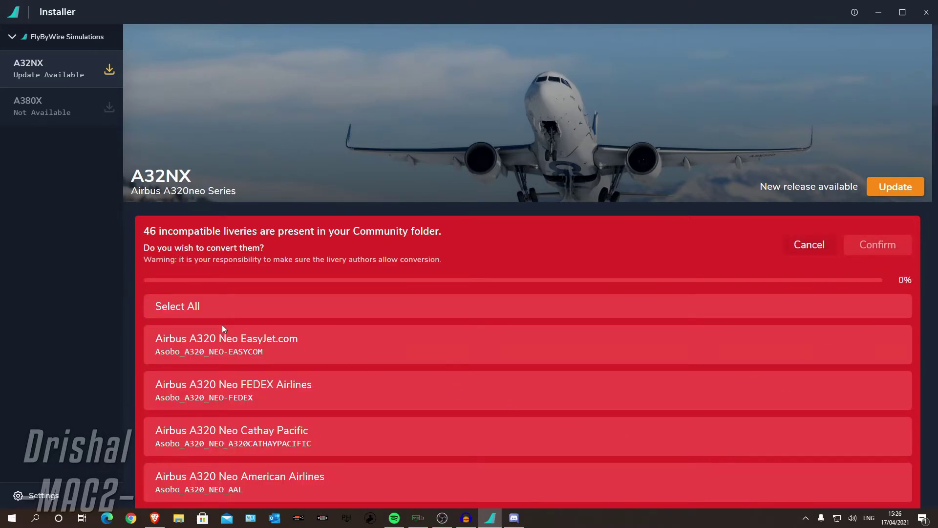
pyautogui.scroll(-2, 259, 366)
pyautogui.scroll(-20, 260, 366)
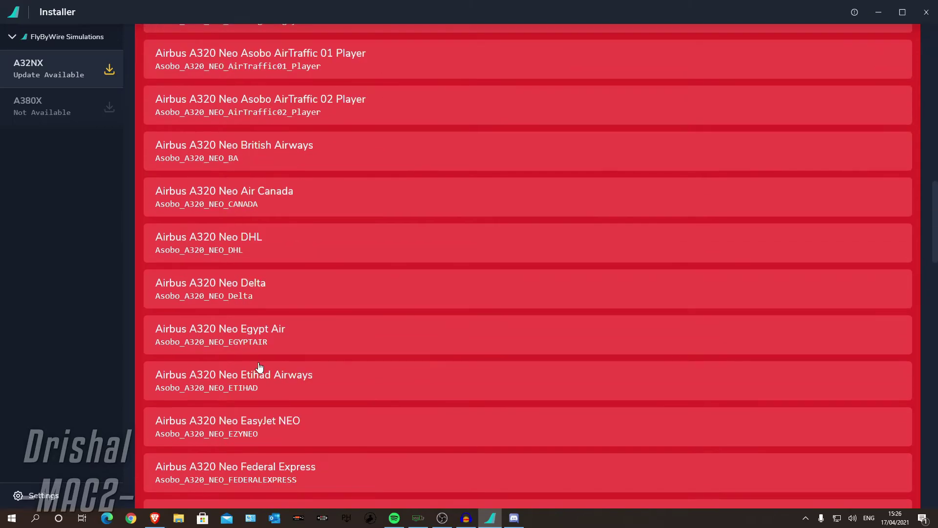
pyautogui.scroll(-10, 259, 366)
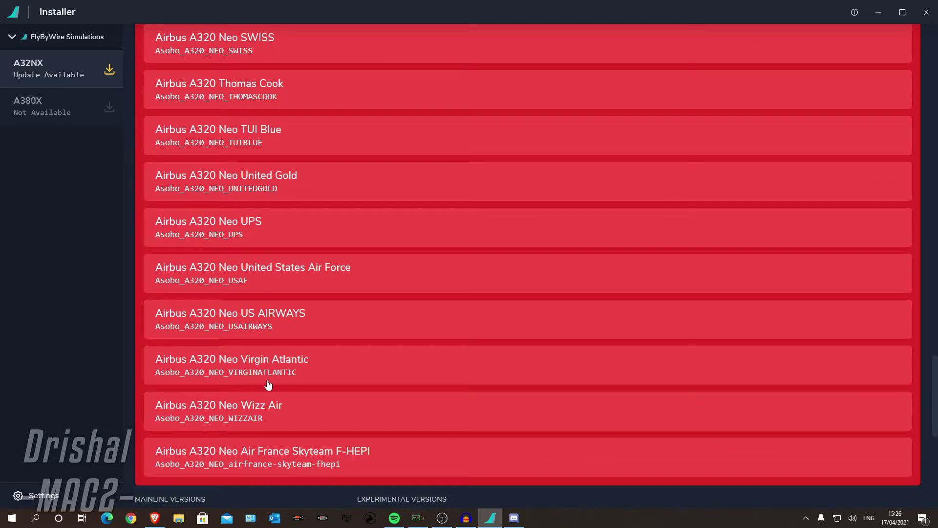
pyautogui.scroll(20, 293, 406)
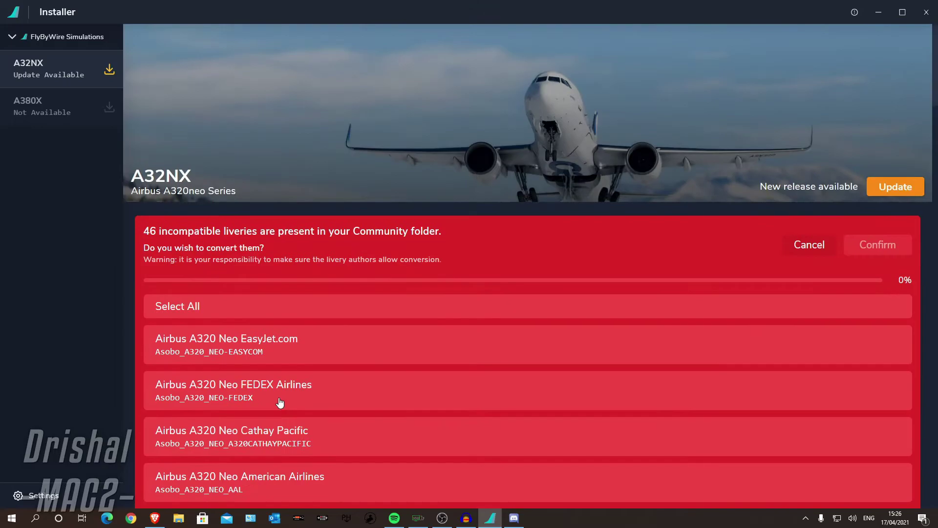
pyautogui.click(215, 306)
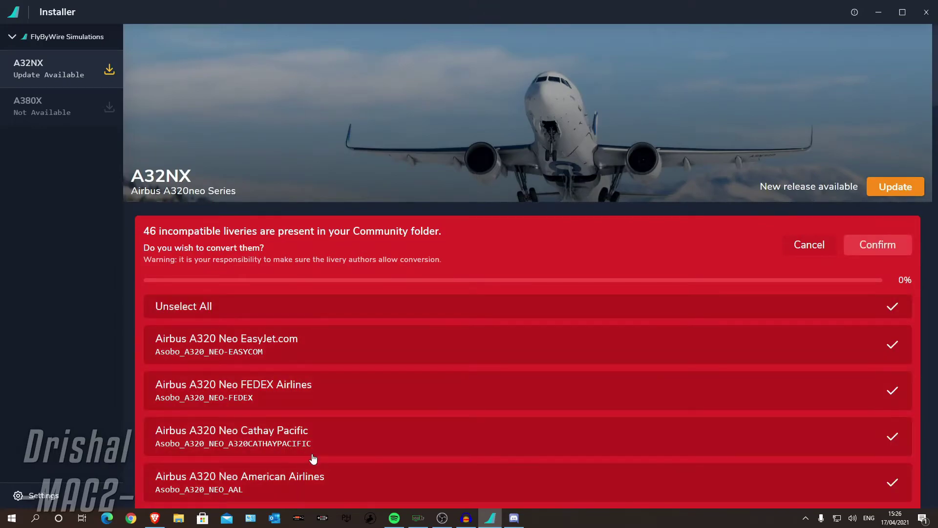
pyautogui.scroll(-6, 313, 452)
pyautogui.scroll(6, 318, 448)
pyautogui.click(900, 285)
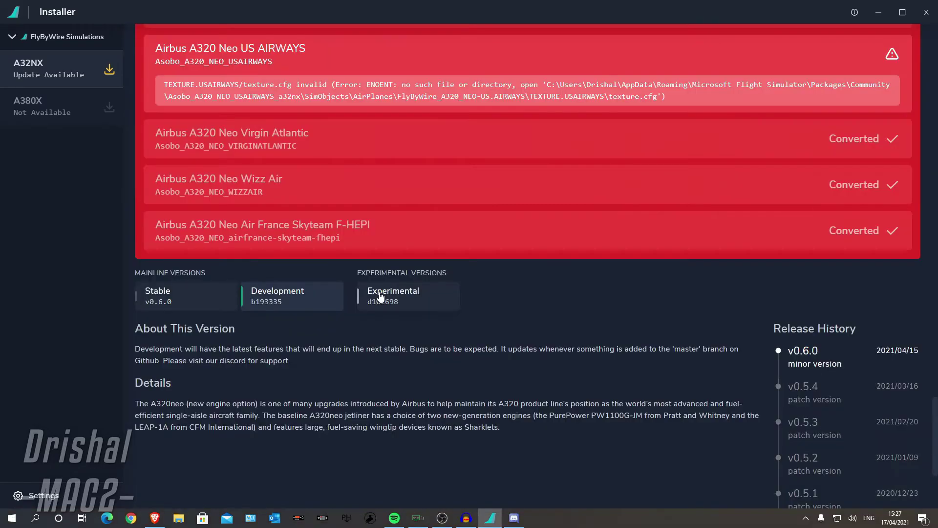
# Review the list at 100%: all converted except AirTraffic 02 Player and US Airways.
pyautogui.scroll(5, 404, 287)
pyautogui.scroll(20, 403, 287)
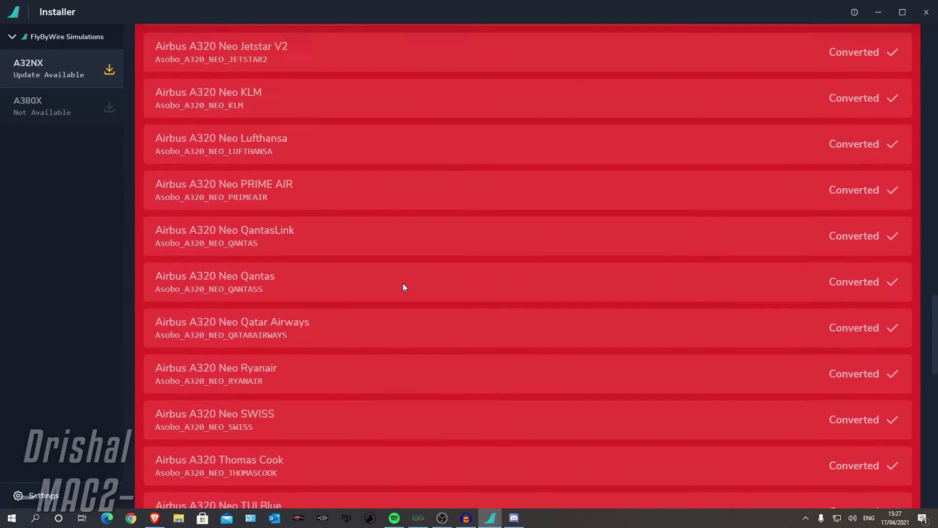
pyautogui.scroll(3, 868, 324)
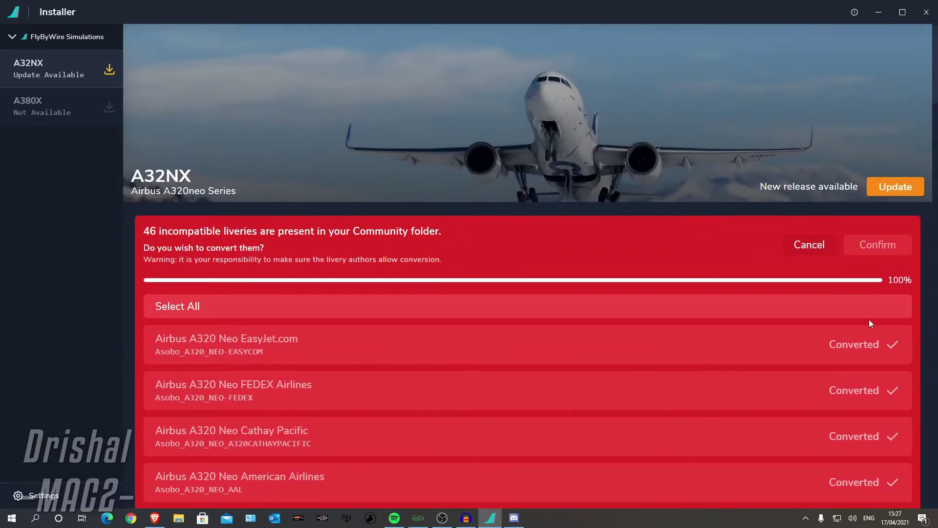
pyautogui.scroll(-6, 627, 328)
pyautogui.scroll(6, 627, 328)
pyautogui.scroll(-15, 331, 367)
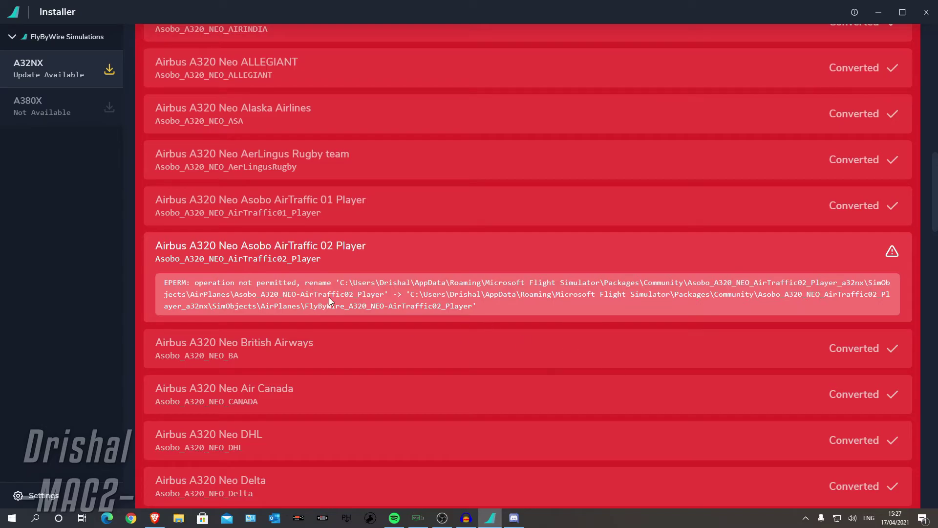
pyautogui.scroll(-15, 290, 353)
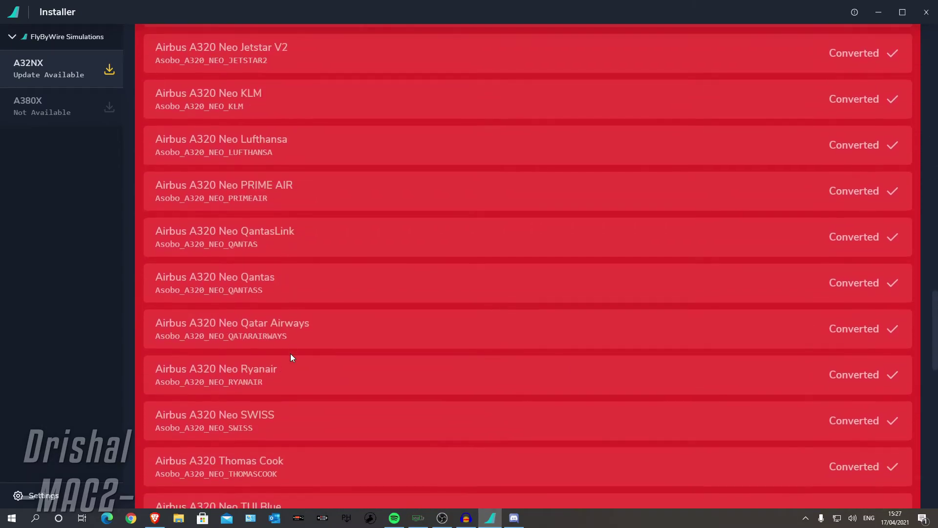
pyautogui.scroll(-9, 290, 354)
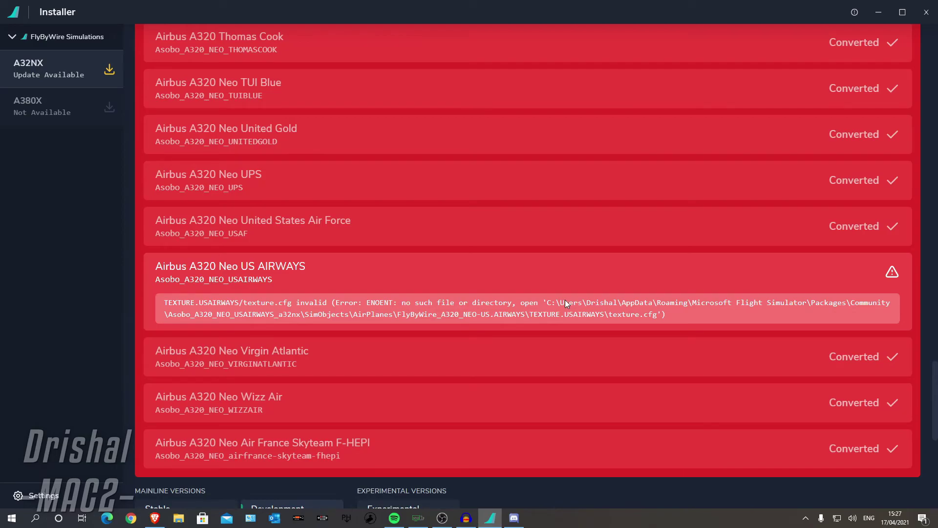
pyautogui.scroll(-5, 565, 300)
pyautogui.scroll(10, 491, 397)
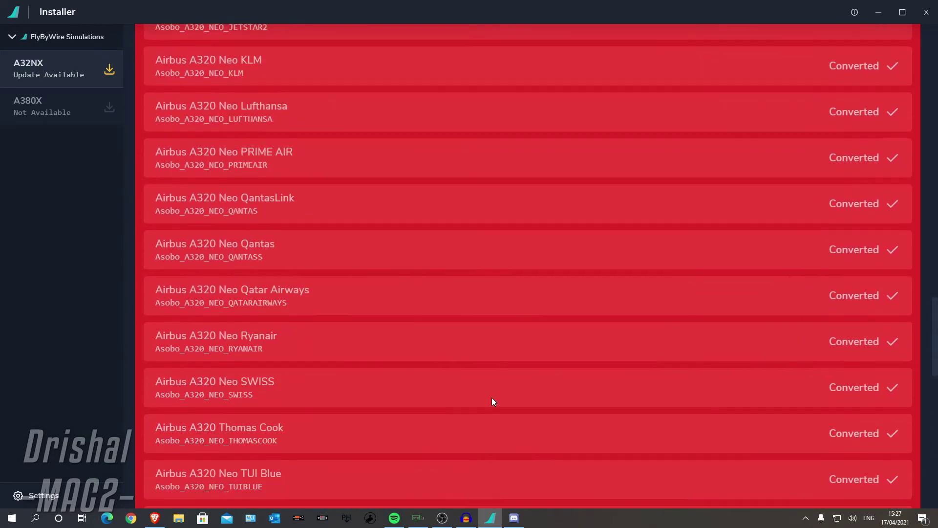
pyautogui.scroll(20, 475, 406)
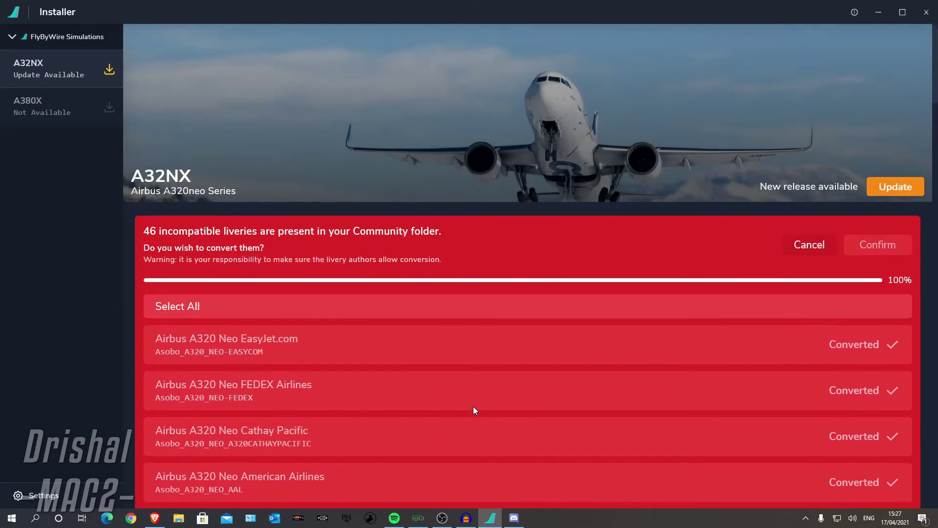